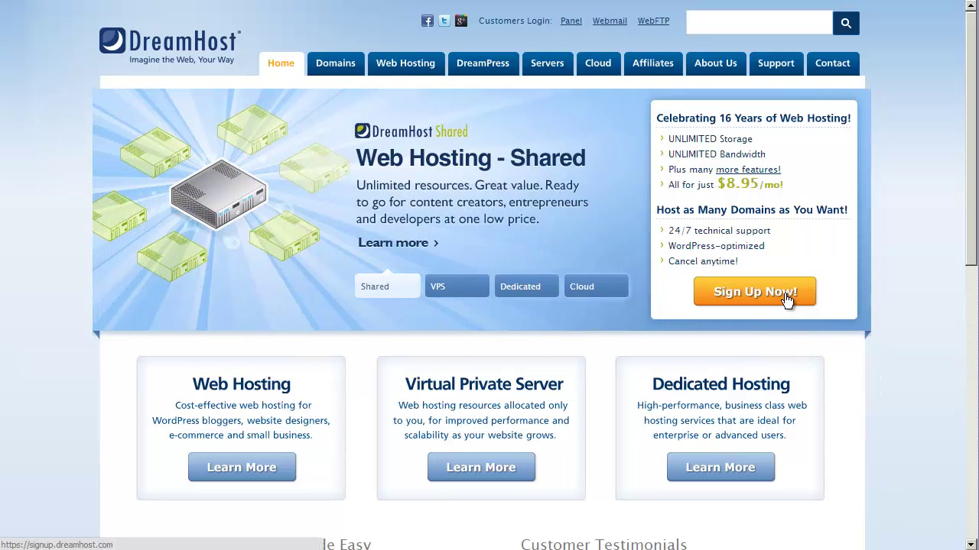
Sign up with an email and password, choosing the dinosaur security question and an answer.
{"action": "left_click", "coordinate": [788, 298]}
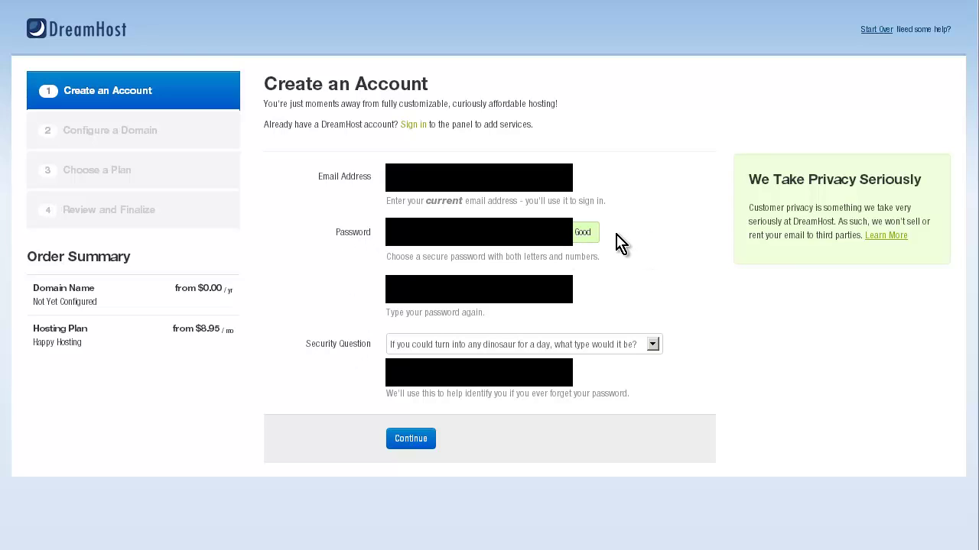
{"action": "left_click", "coordinate": [654, 346]}
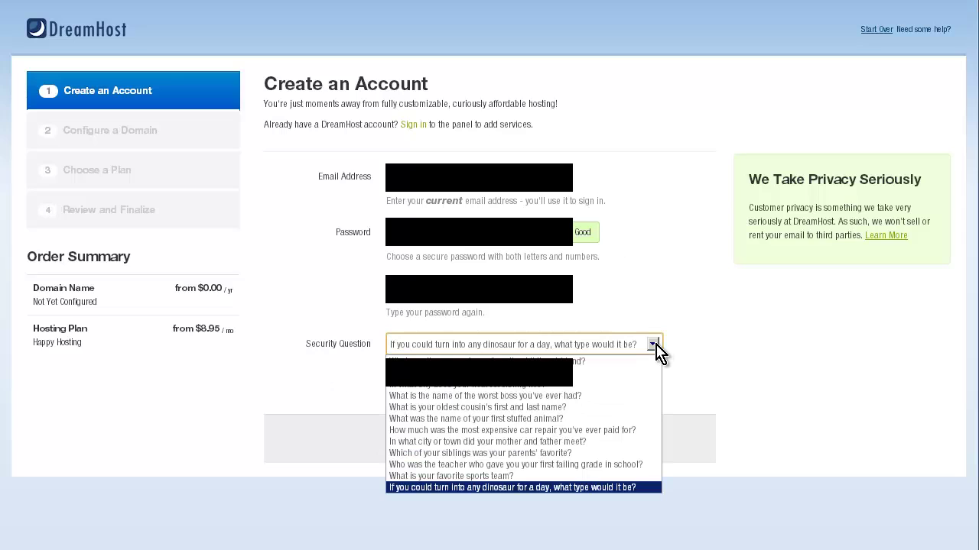
{"action": "left_click", "coordinate": [655, 345]}
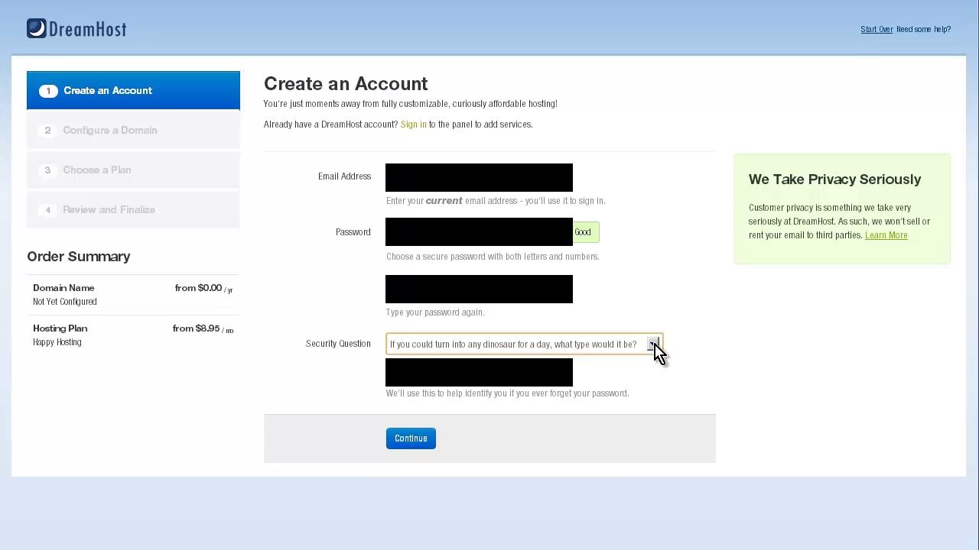
{"action": "left_click", "coordinate": [472, 361]}
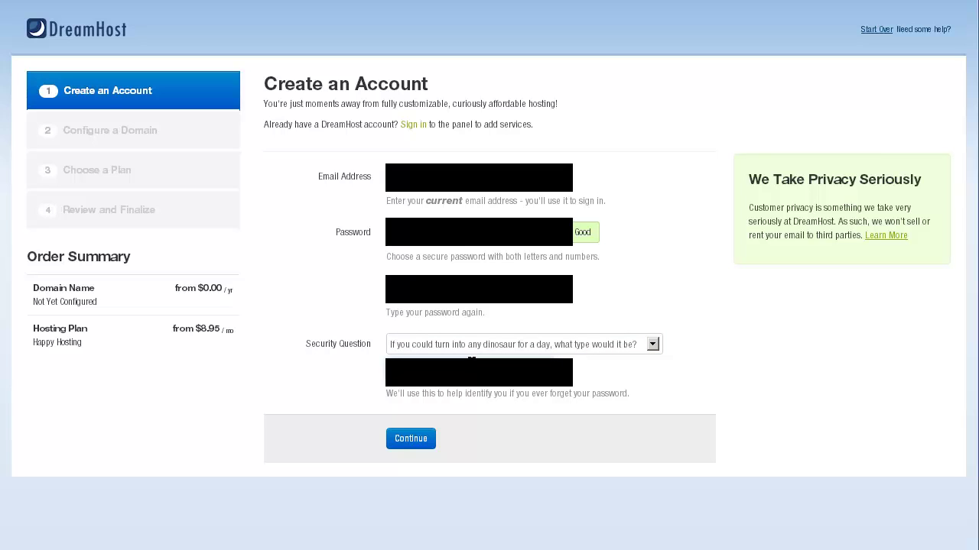
{"action": "key", "text": "Return"}
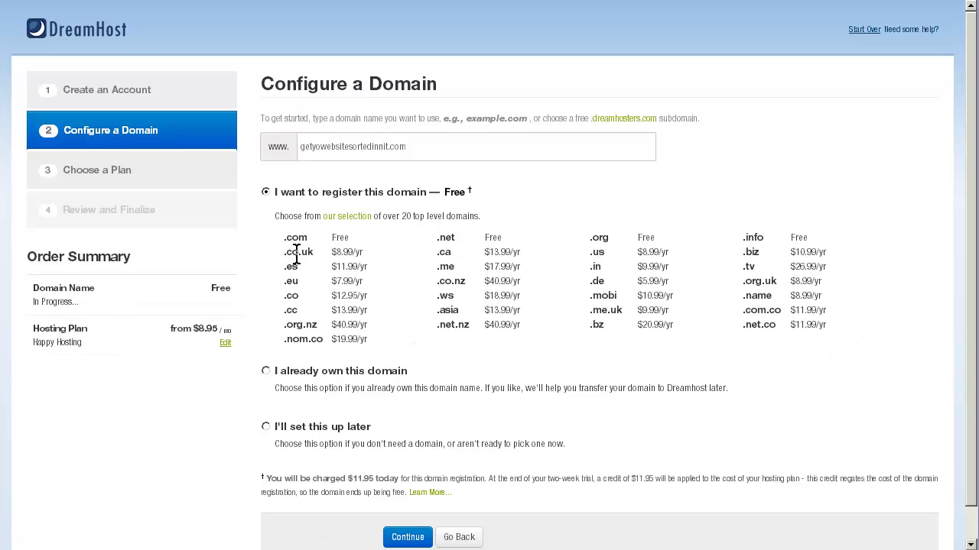
Register getyowebsitesortedinnit.com with the free domain option and continue.
{"action": "left_click", "coordinate": [417, 539]}
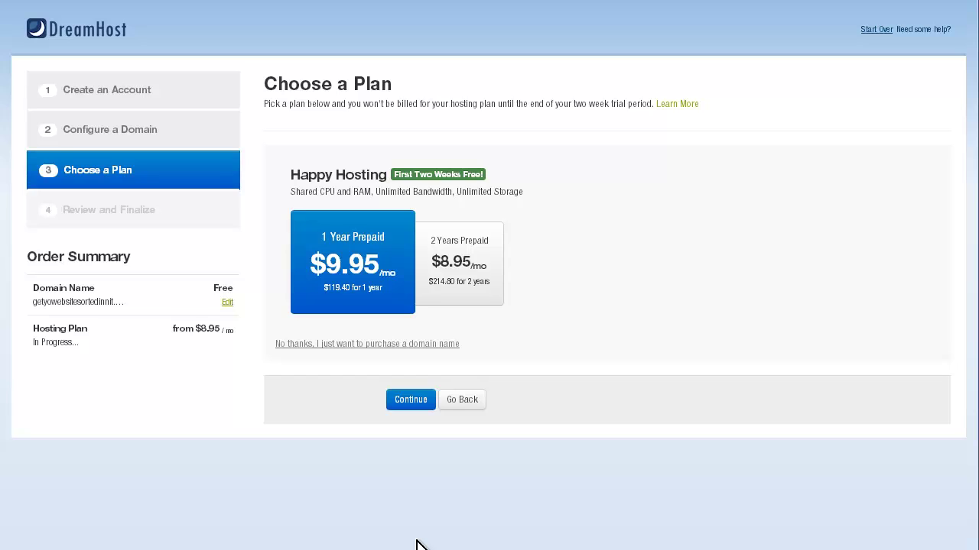
Pick the 1 Year Prepaid Happy Hosting plan at $9.95/mo and proceed to review.
{"action": "left_click", "coordinate": [426, 247]}
{"action": "left_click", "coordinate": [370, 248]}
{"action": "left_click", "coordinate": [406, 409]}
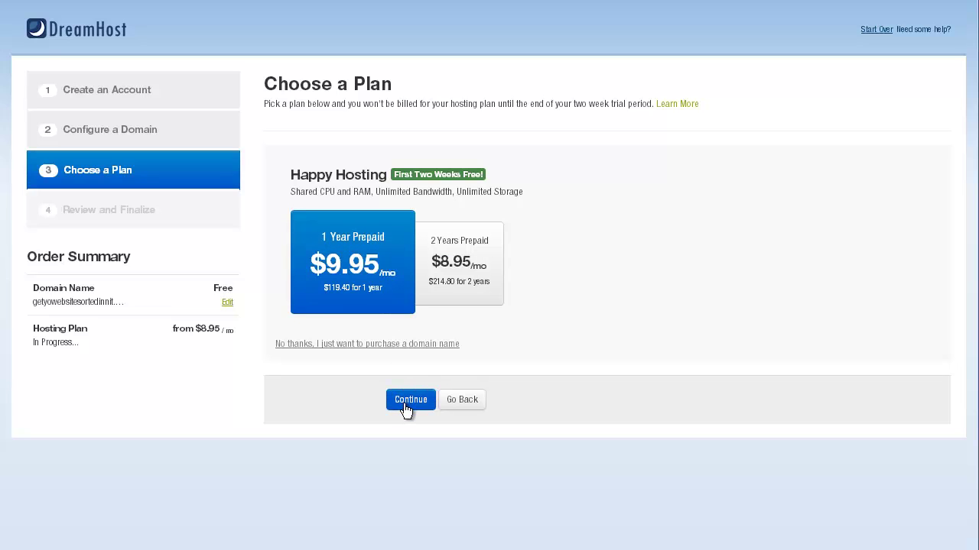
{"action": "left_click", "coordinate": [406, 409]}
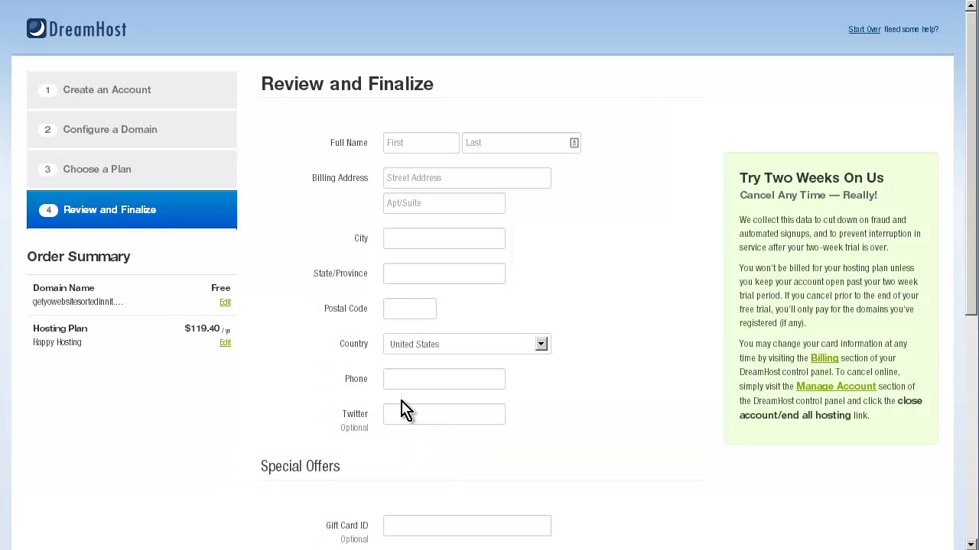
Enter the promo code JANEANDPHILBERT in the billing form.
{"action": "scroll", "coordinate": [406, 410], "scroll_direction": "down", "scroll_amount": 4}
{"action": "left_click", "coordinate": [329, 264]}
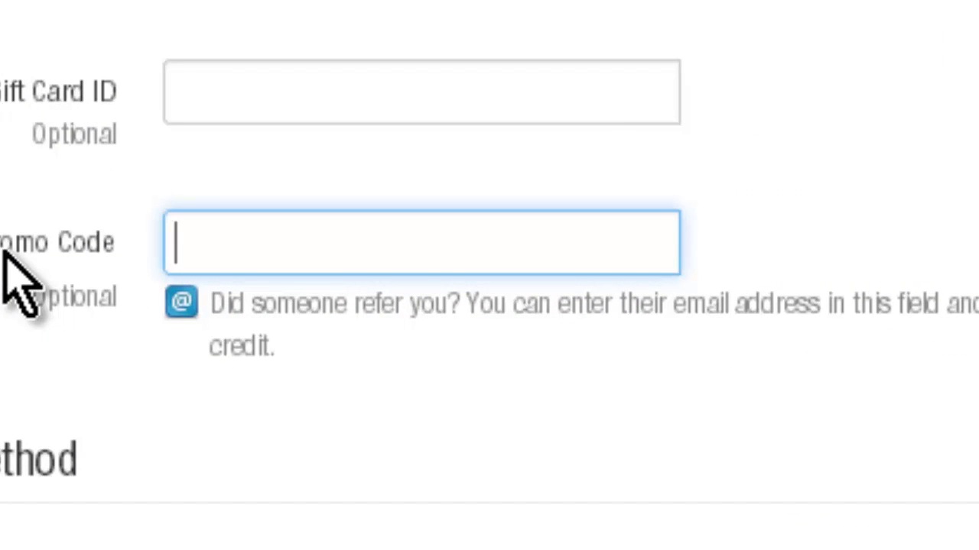
{"action": "type", "text": "JANEANDPHILBERT"}
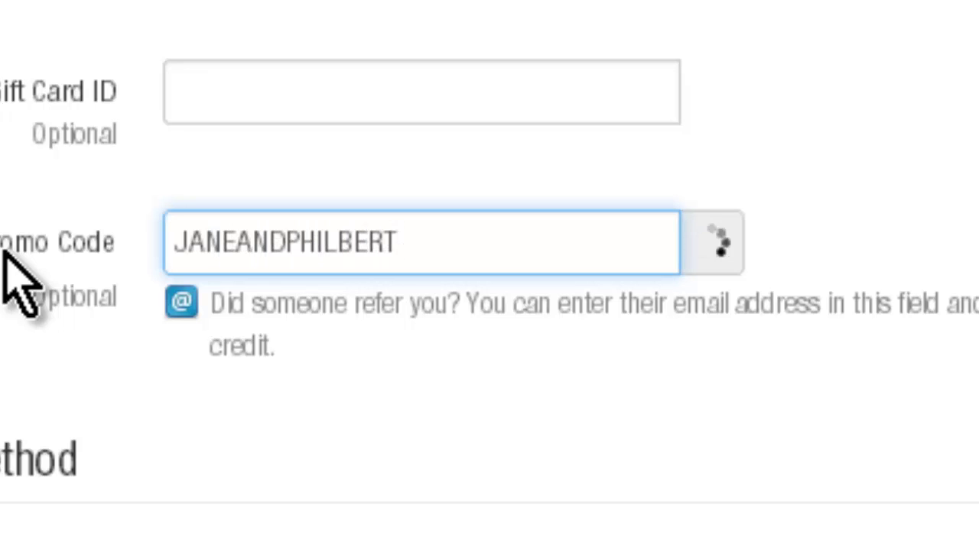
{"action": "key", "text": "Tab"}
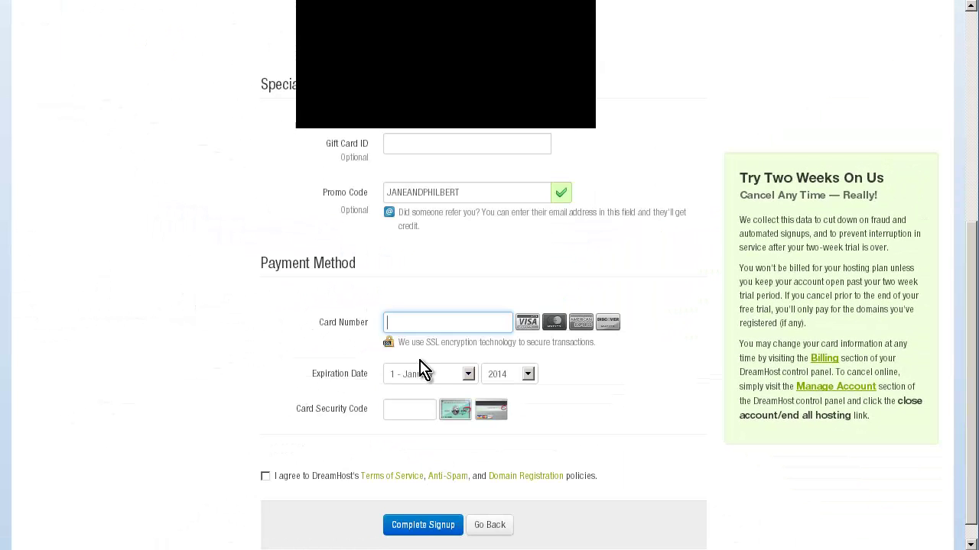
Agree to the terms and policies and complete the signup.
{"action": "left_click", "coordinate": [266, 477]}
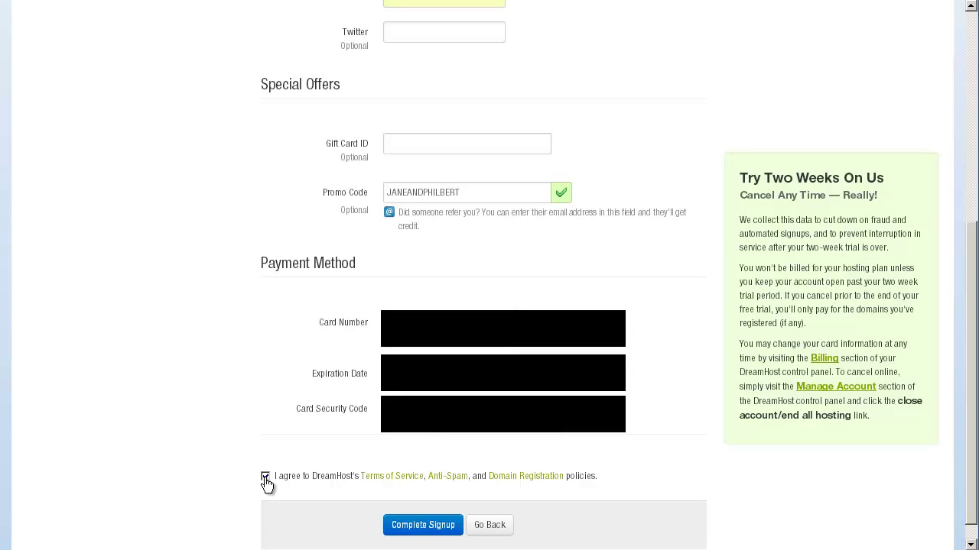
{"action": "scroll", "coordinate": [257, 459], "scroll_direction": "up", "scroll_amount": 5}
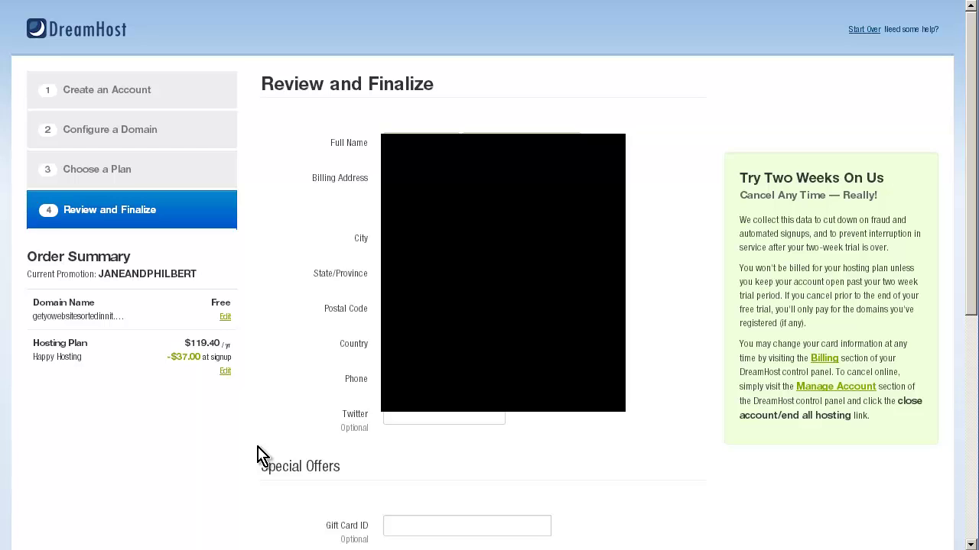
{"action": "scroll", "coordinate": [410, 506], "scroll_direction": "down", "scroll_amount": 5}
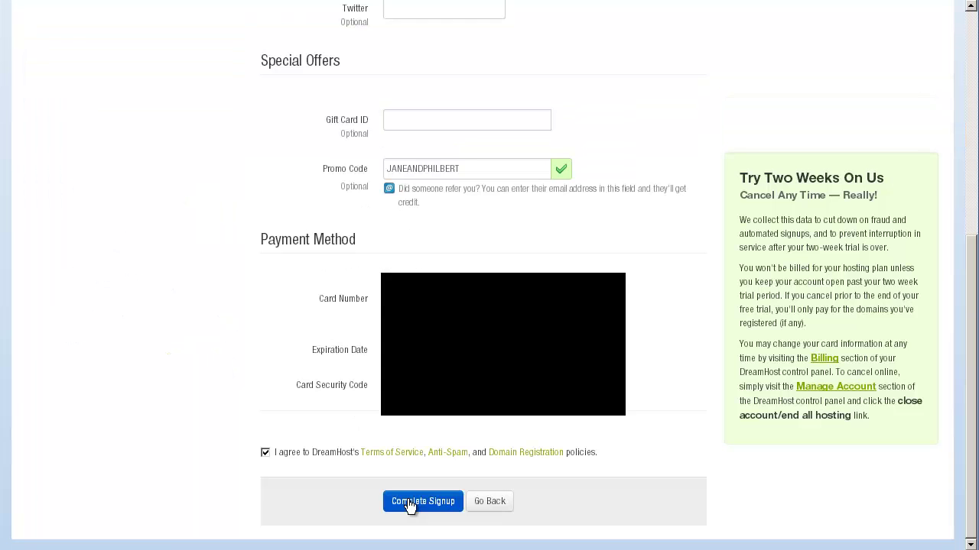
{"action": "left_click", "coordinate": [410, 504]}
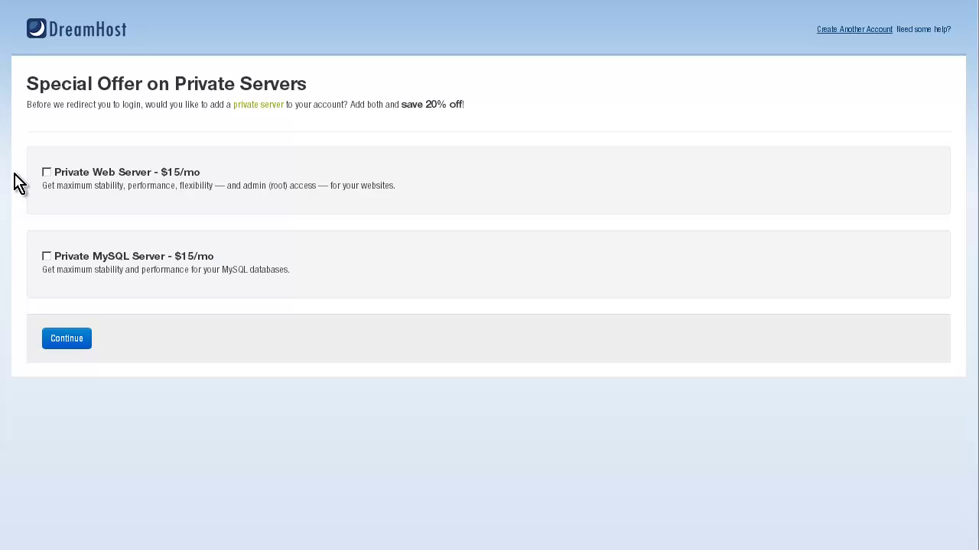
Skip both private server add-ons and continue to the web panel login.
{"action": "left_click", "coordinate": [84, 346]}
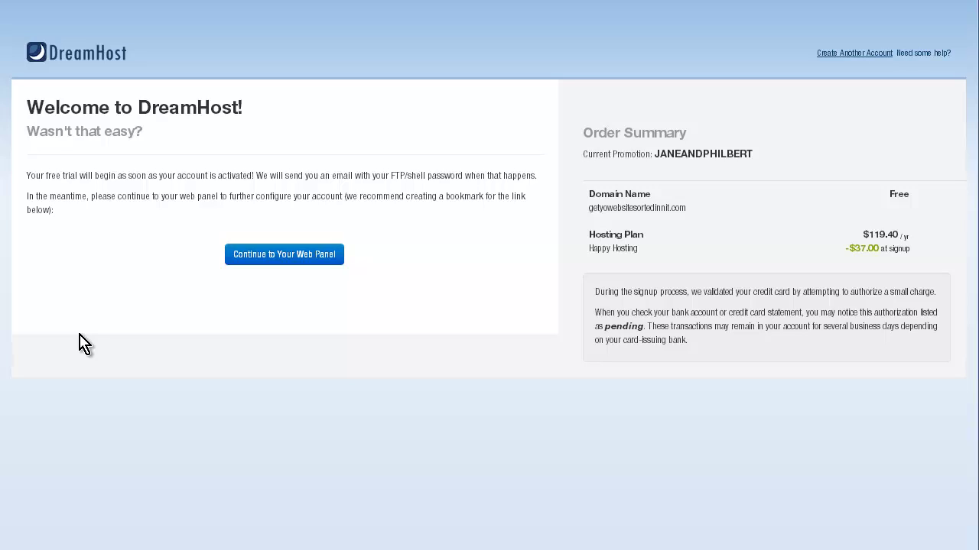
{"action": "left_click", "coordinate": [289, 260]}
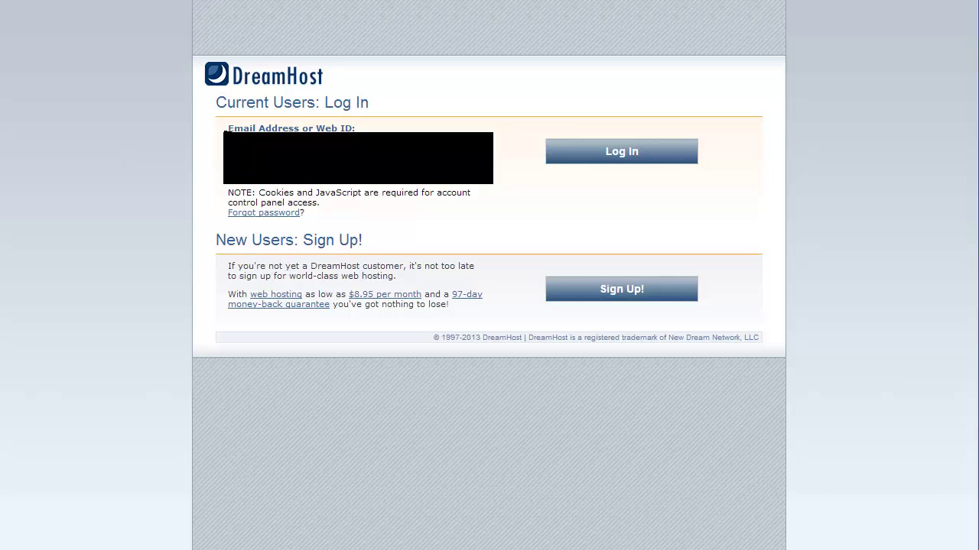
Log in to the web panel with the new account's credentials.
{"action": "left_click", "coordinate": [650, 156]}
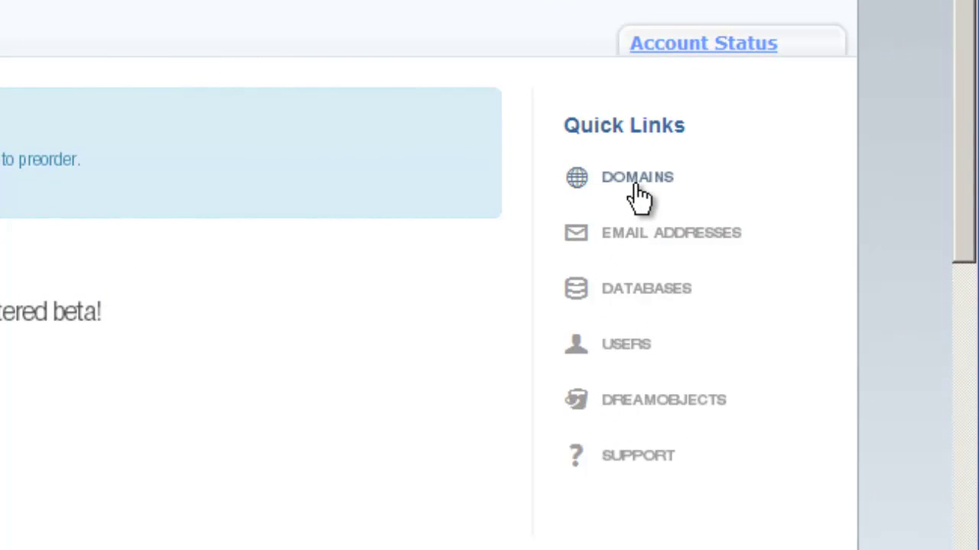
Open Domains from the Dashboard quick links to reach janeandphilbert.tv's Fully Hosted form.
{"action": "left_click", "coordinate": [634, 185]}
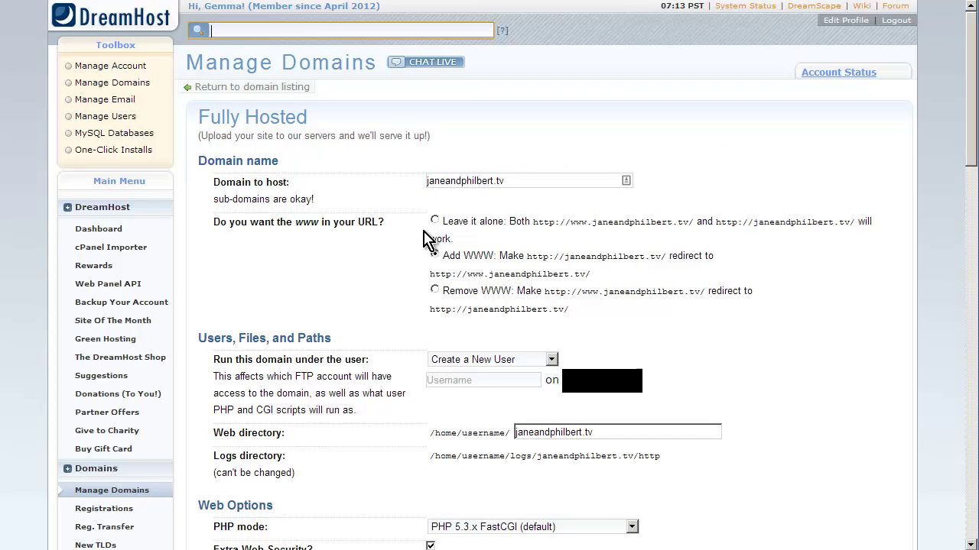
Keep www and non-www working, choose the run-as user, and keep web directory janeandphilbert.tv.
{"action": "left_click", "coordinate": [434, 220]}
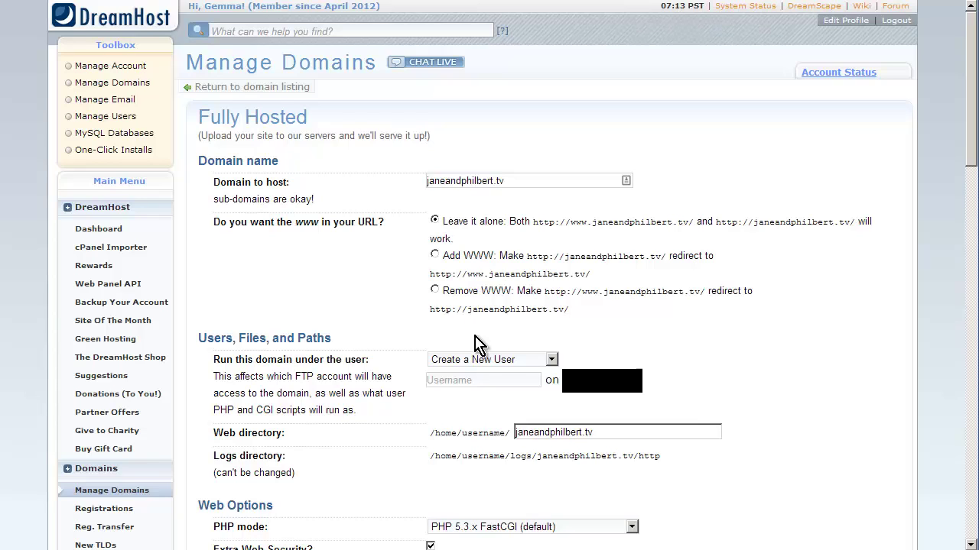
{"action": "left_click", "coordinate": [501, 359]}
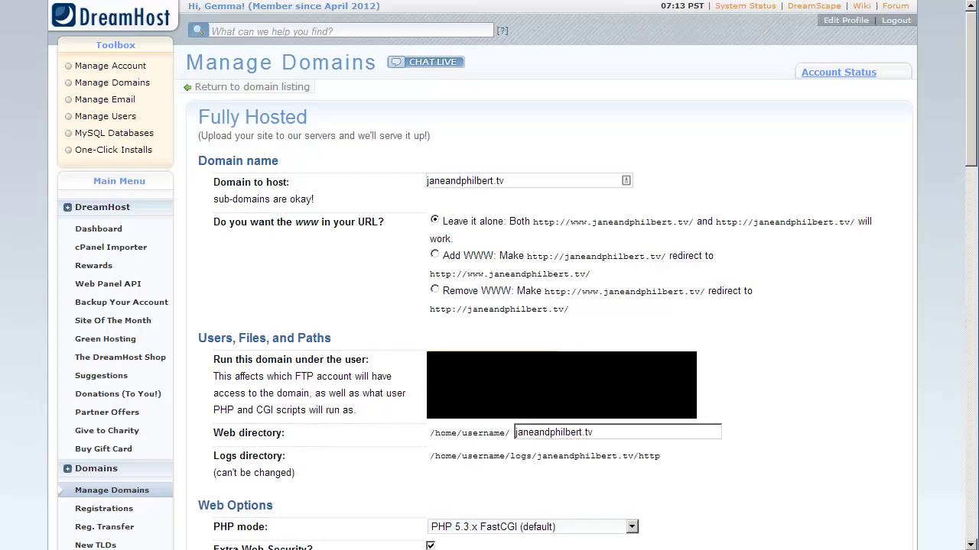
{"action": "scroll", "coordinate": [590, 376], "scroll_direction": "down", "scroll_amount": 1}
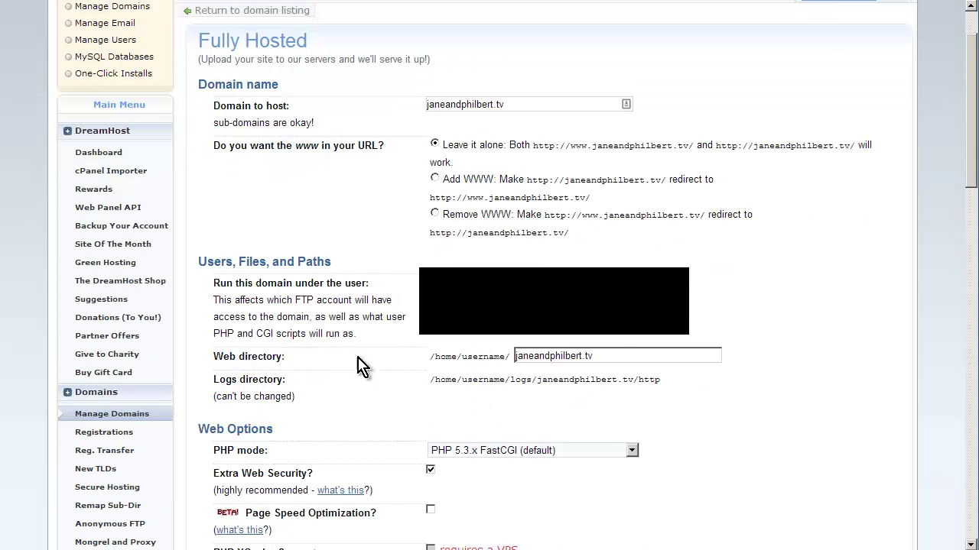
{"action": "left_click", "coordinate": [622, 354]}
{"action": "double_click", "coordinate": [621, 354]}
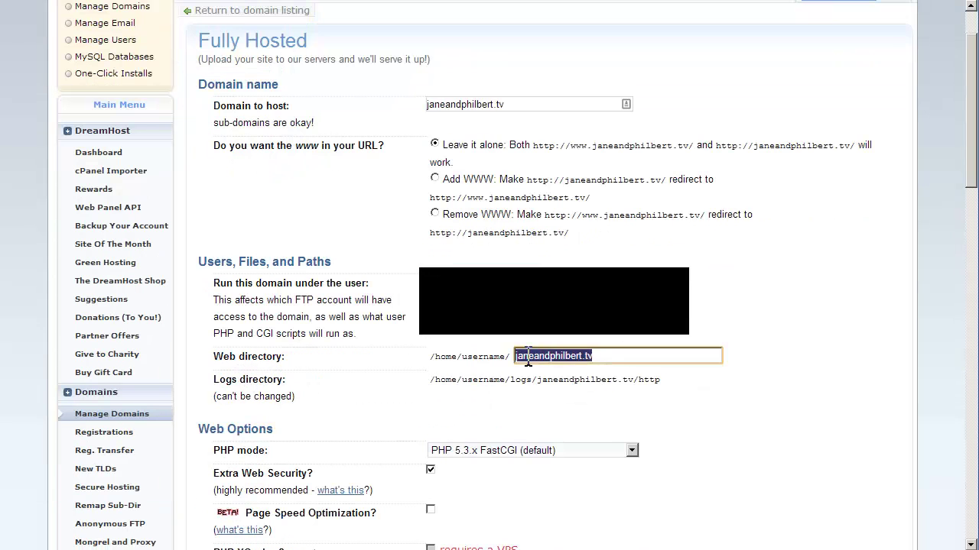
{"action": "left_click", "coordinate": [619, 354]}
{"action": "scroll", "coordinate": [619, 354], "scroll_direction": "down", "scroll_amount": 2}
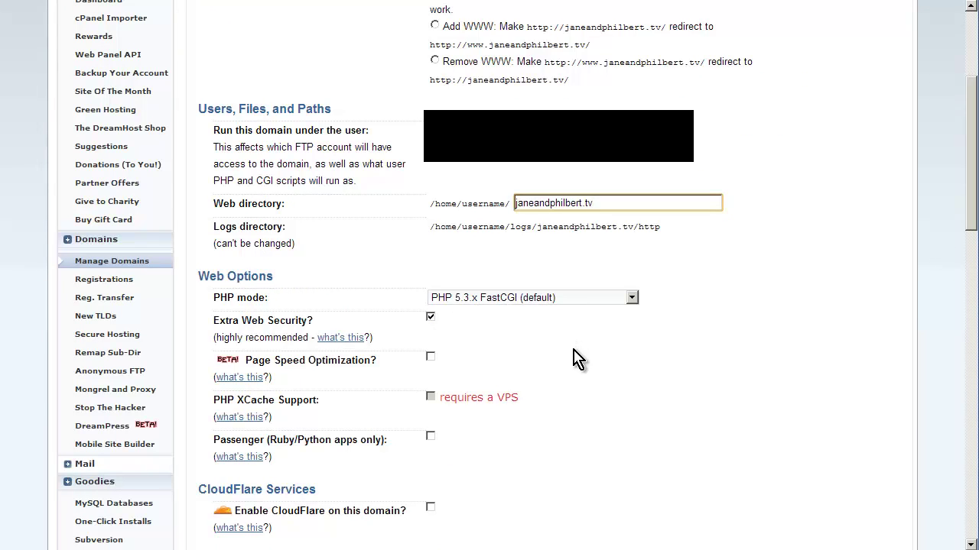
{"action": "scroll", "coordinate": [577, 359], "scroll_direction": "down", "scroll_amount": 6}
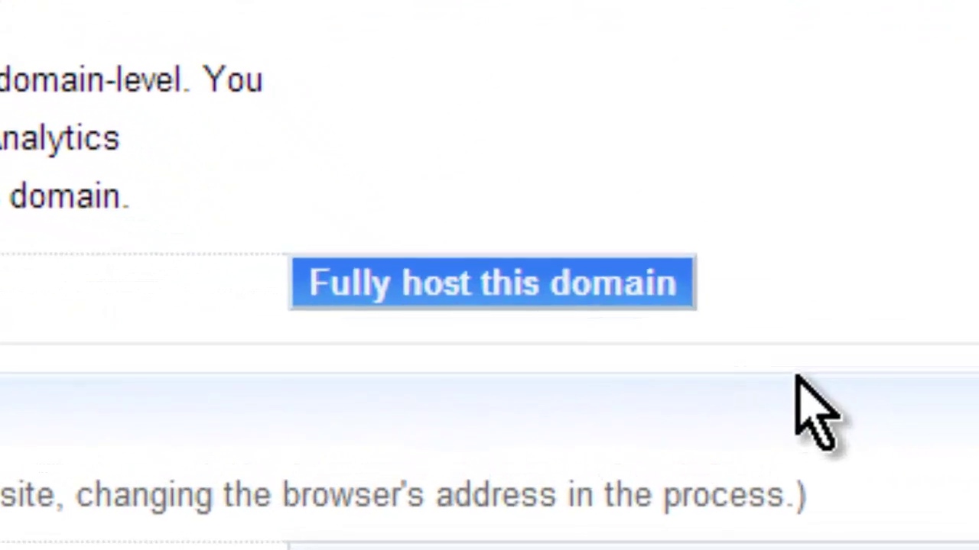
Fully host janeandphilbert.tv and return to the Dashboard.
{"action": "left_click", "coordinate": [595, 280]}
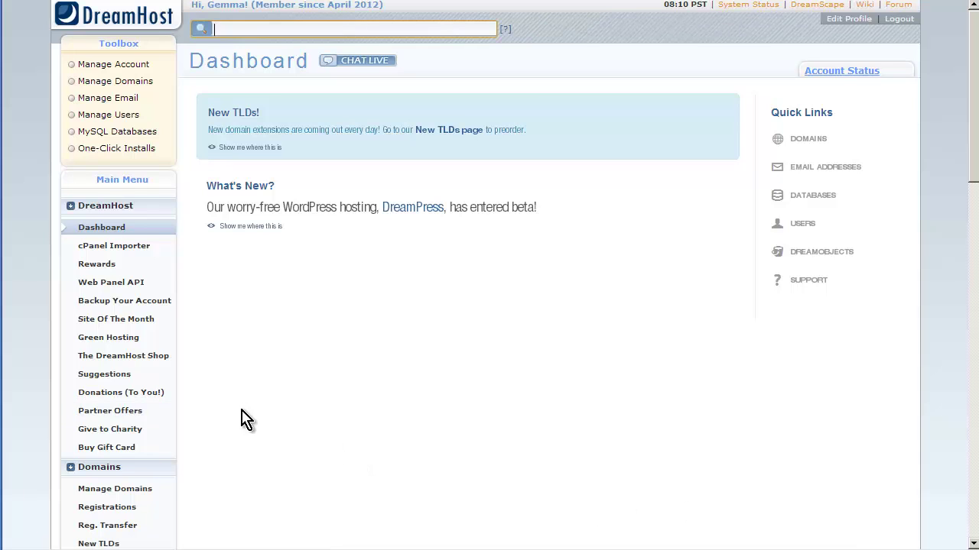
Open Manage Users and start editing the shell user's account settings.
{"action": "scroll", "coordinate": [242, 410], "scroll_direction": "down", "scroll_amount": 7}
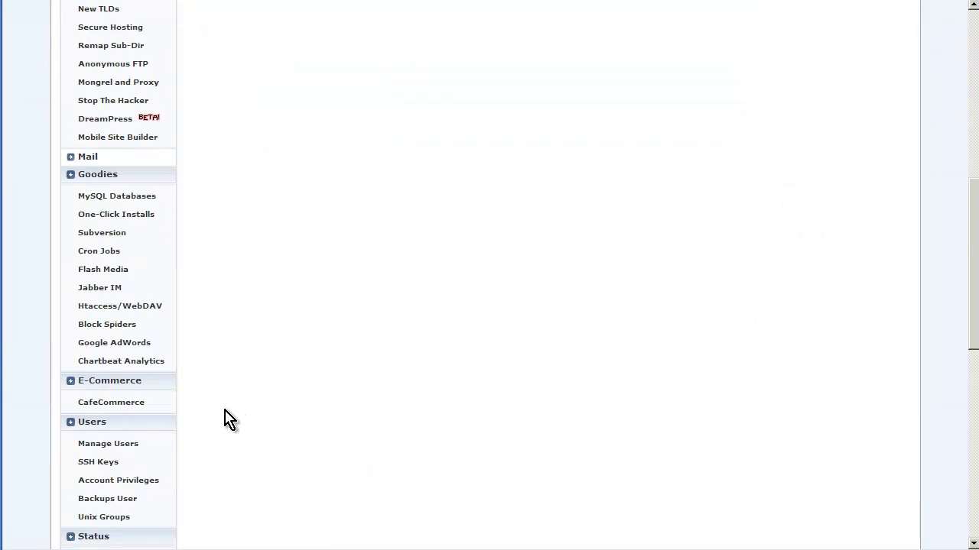
{"action": "scroll", "coordinate": [227, 419], "scroll_direction": "down", "scroll_amount": 1}
{"action": "left_click", "coordinate": [106, 372]}
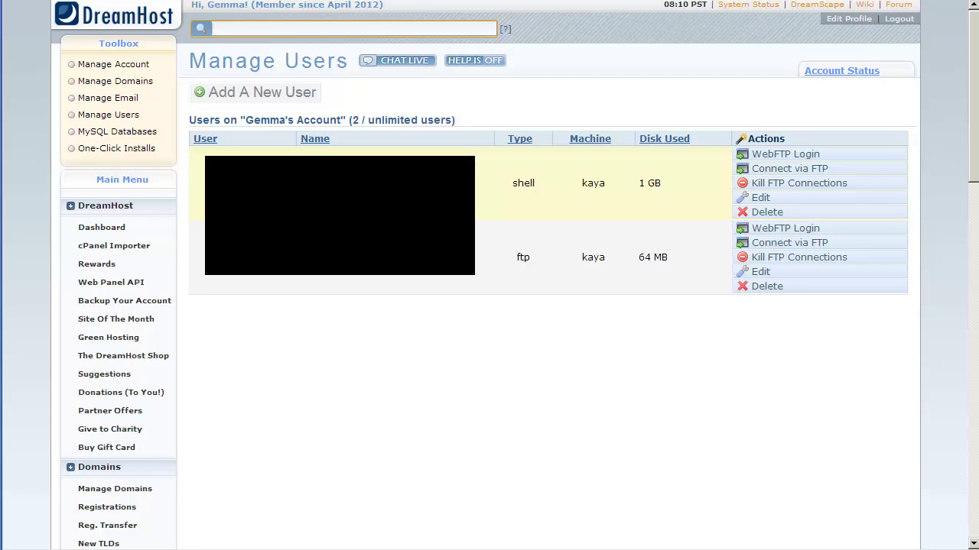
{"action": "left_click", "coordinate": [770, 203]}
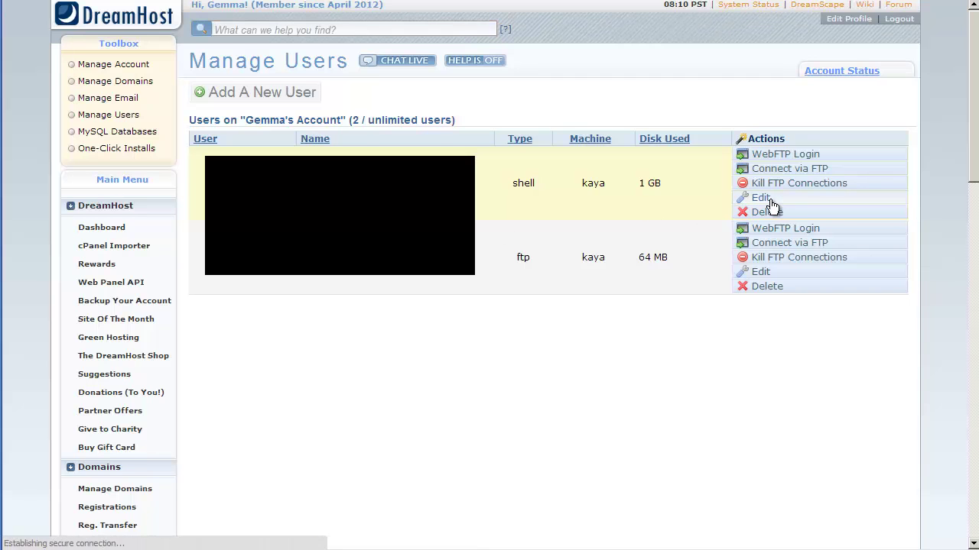
Enter a new password twice for the shell user and save the account settings.
{"action": "left_click", "coordinate": [474, 388]}
{"action": "left_click", "coordinate": [476, 429]}
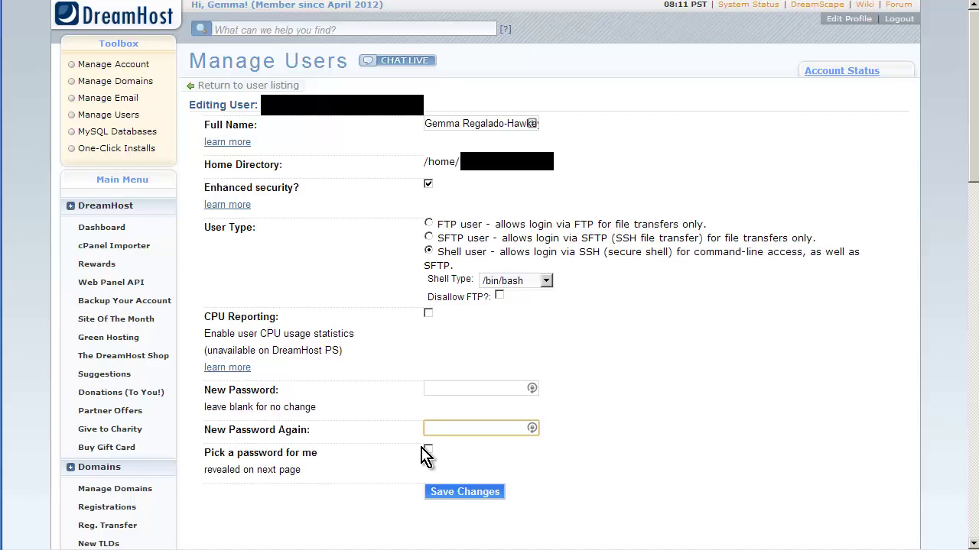
{"action": "left_click", "coordinate": [449, 492]}
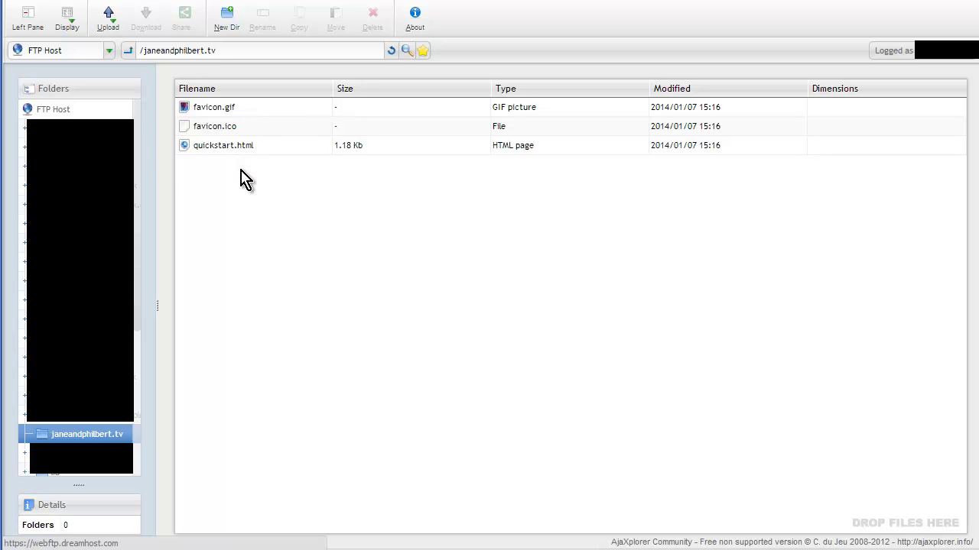
Permanently delete quickstart.html, favicon.ico and favicon.gif from the janeandphilbert.tv folder.
{"action": "left_click", "coordinate": [233, 146]}
{"action": "left_click", "coordinate": [231, 128], "text": "ctrl"}
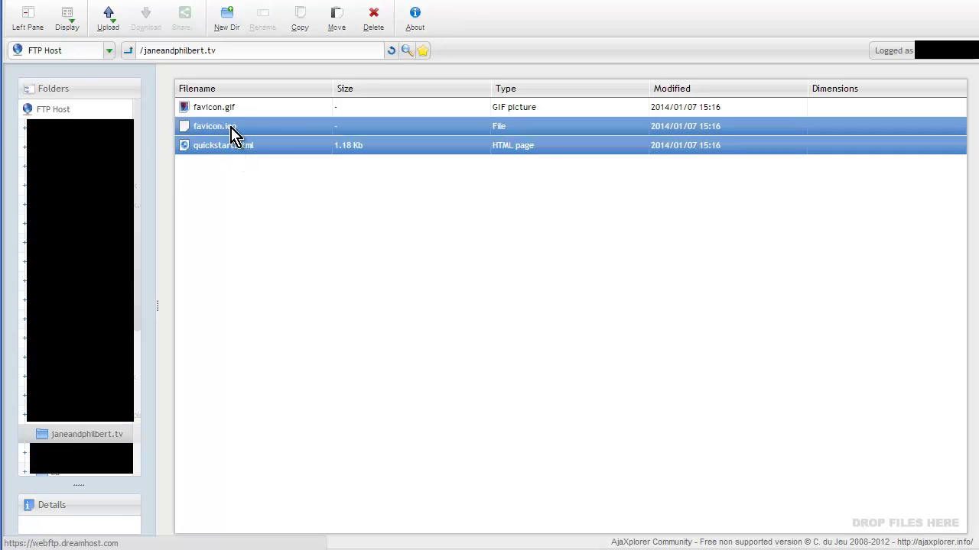
{"action": "left_click", "coordinate": [232, 111], "text": "ctrl"}
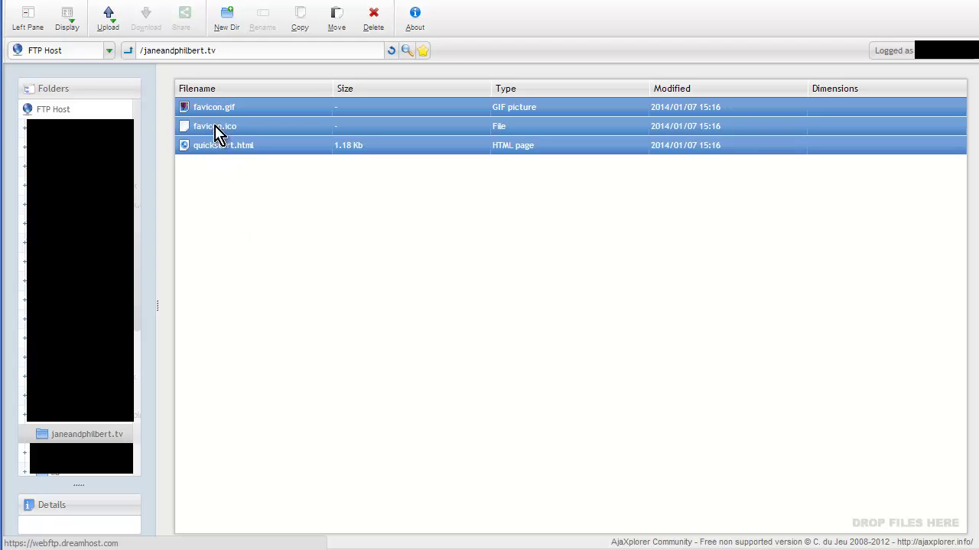
{"action": "left_click", "coordinate": [373, 25]}
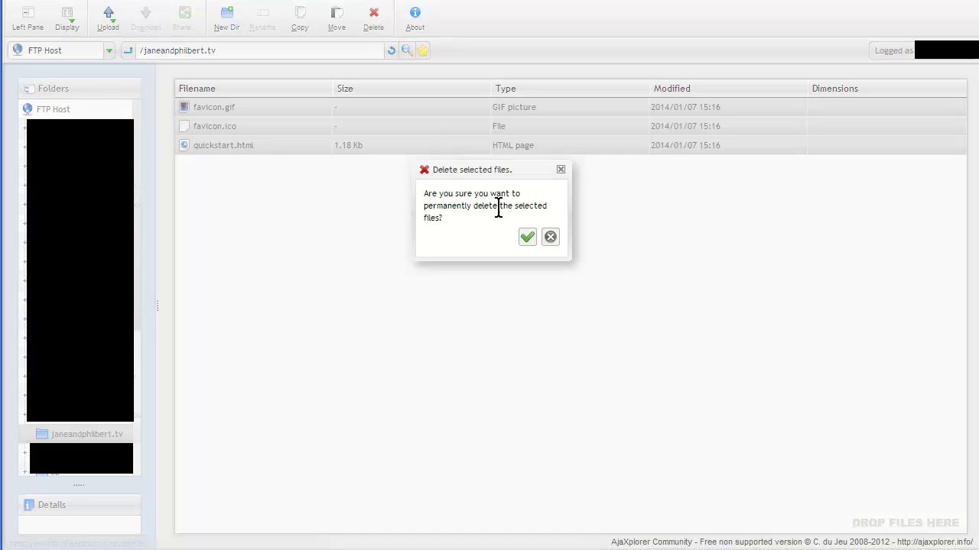
{"action": "left_click", "coordinate": [527, 239]}
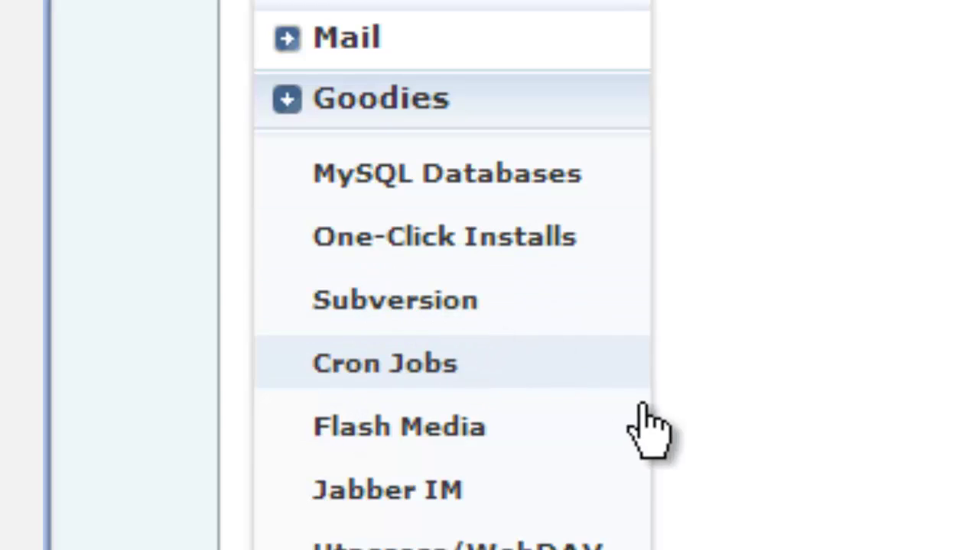
Start a custom WordPress One-Click Install targeting the janeandphilbert.tv domain.
{"action": "left_click", "coordinate": [520, 239]}
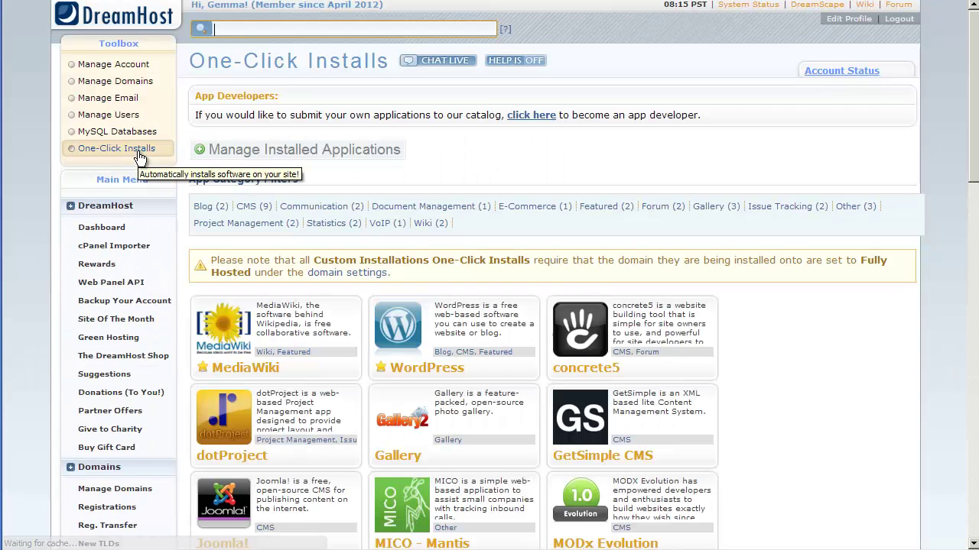
{"action": "left_click", "coordinate": [393, 326]}
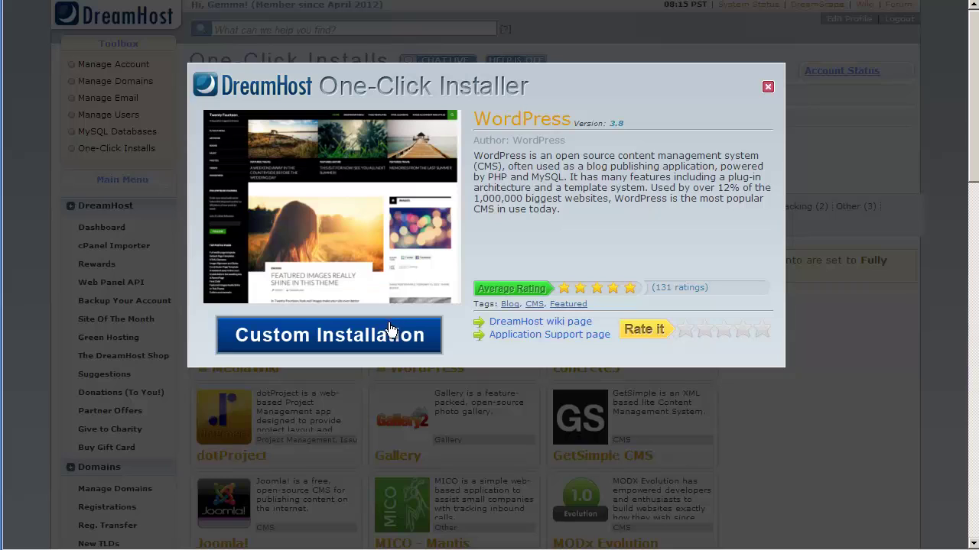
{"action": "left_click", "coordinate": [388, 340]}
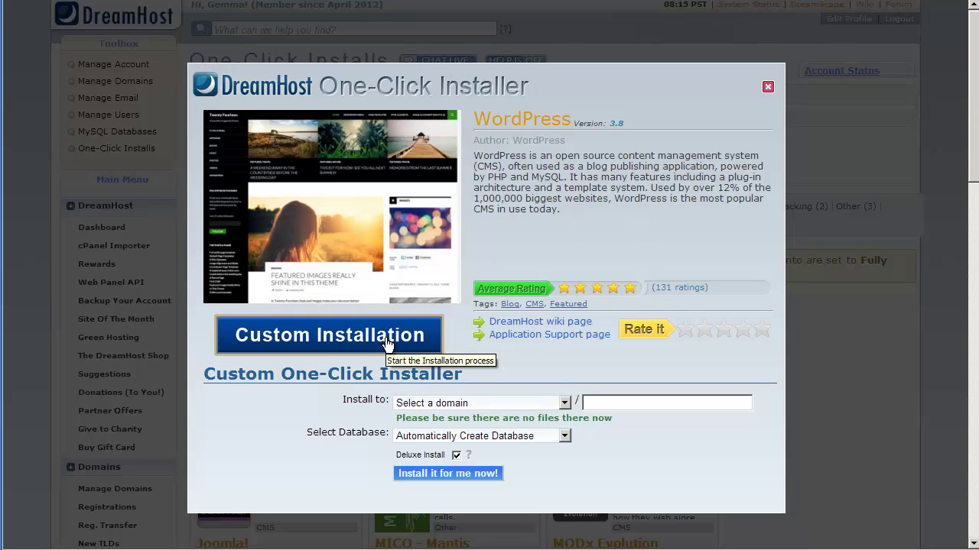
{"action": "left_click", "coordinate": [527, 405]}
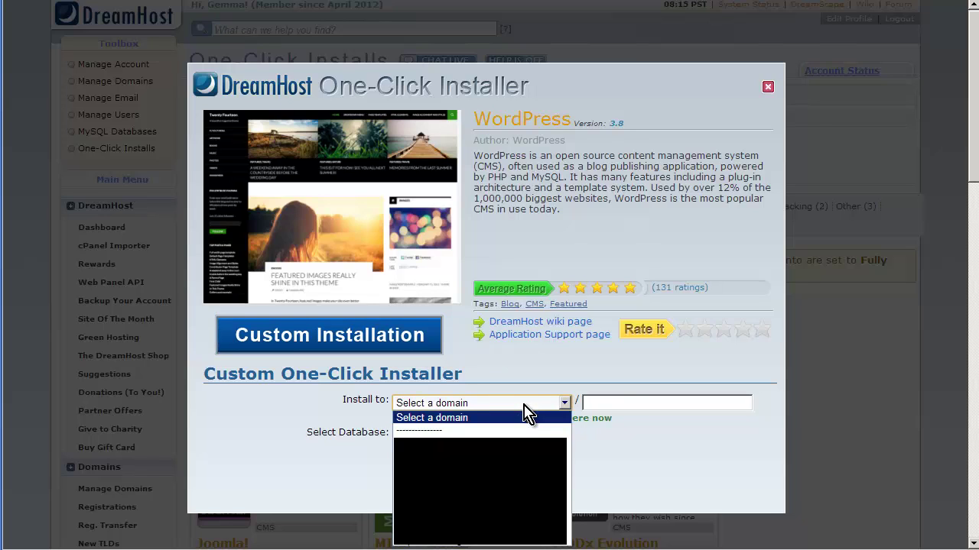
{"action": "left_click", "coordinate": [474, 445]}
Leave the install path blank at the domain root and turn off Deluxe Install.
{"action": "left_click", "coordinate": [617, 404]}
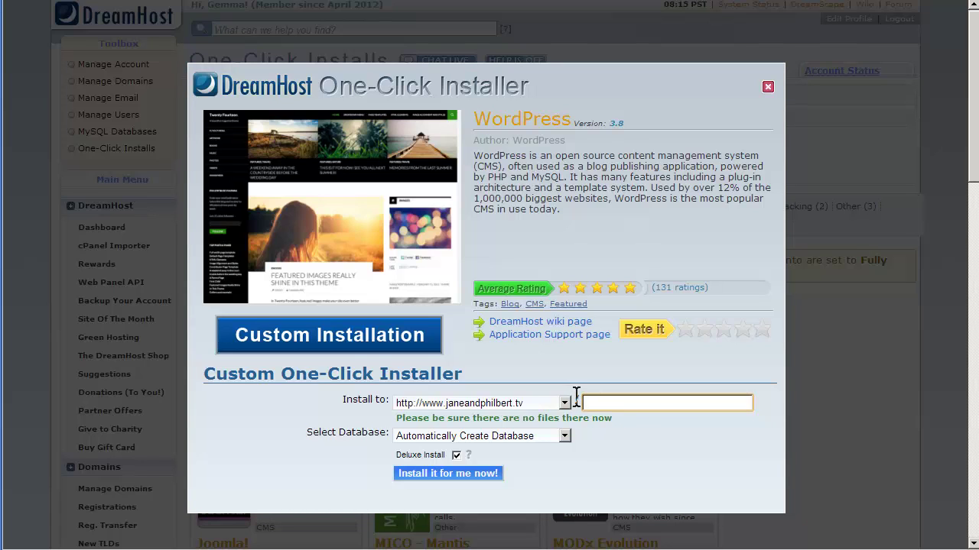
{"action": "key", "text": "Down"}
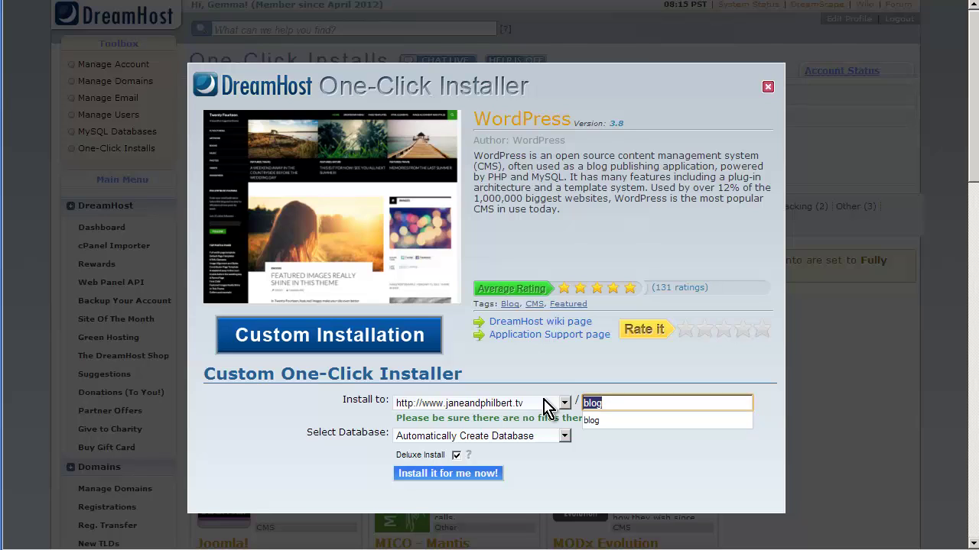
{"action": "key", "text": "Escape"}
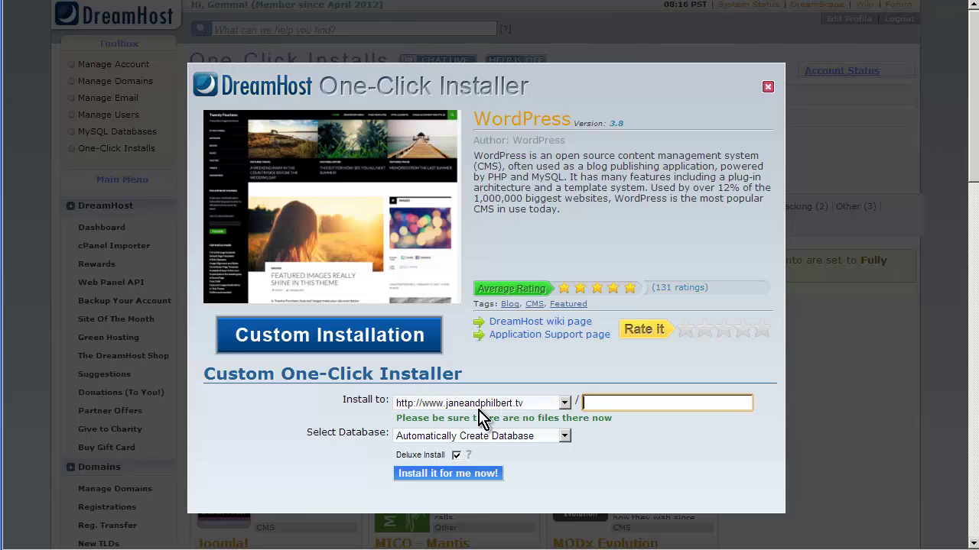
{"action": "left_click_drag", "start_coordinate": [397, 411], "coordinate": [613, 420]}
{"action": "left_click", "coordinate": [618, 442]}
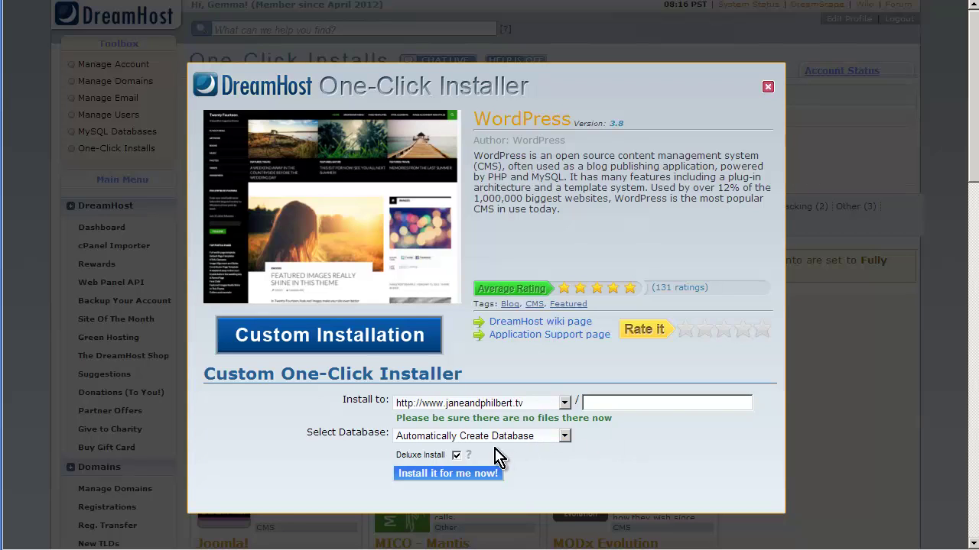
{"action": "left_click", "coordinate": [456, 456]}
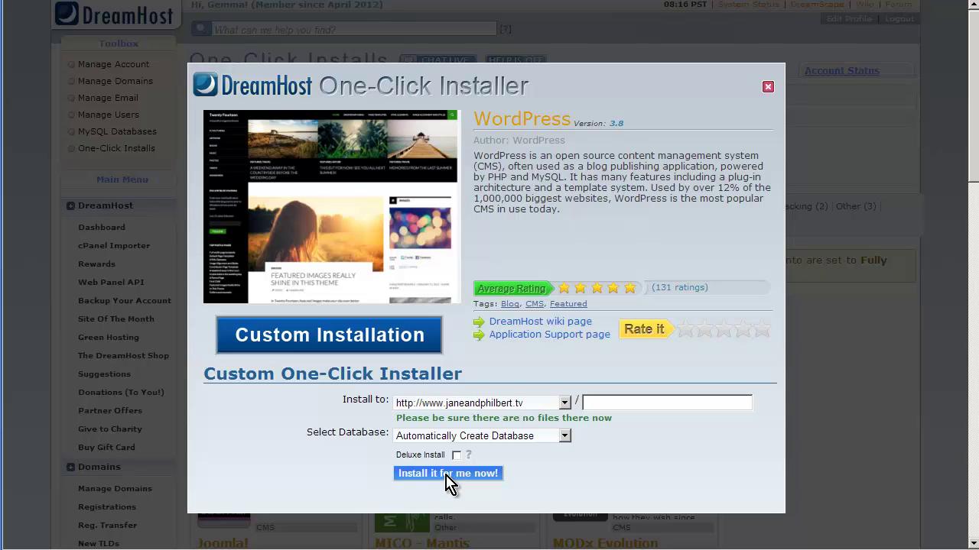
Run the installation and open the install.php setup link from the confirmation e-mail.
{"action": "left_click", "coordinate": [447, 474]}
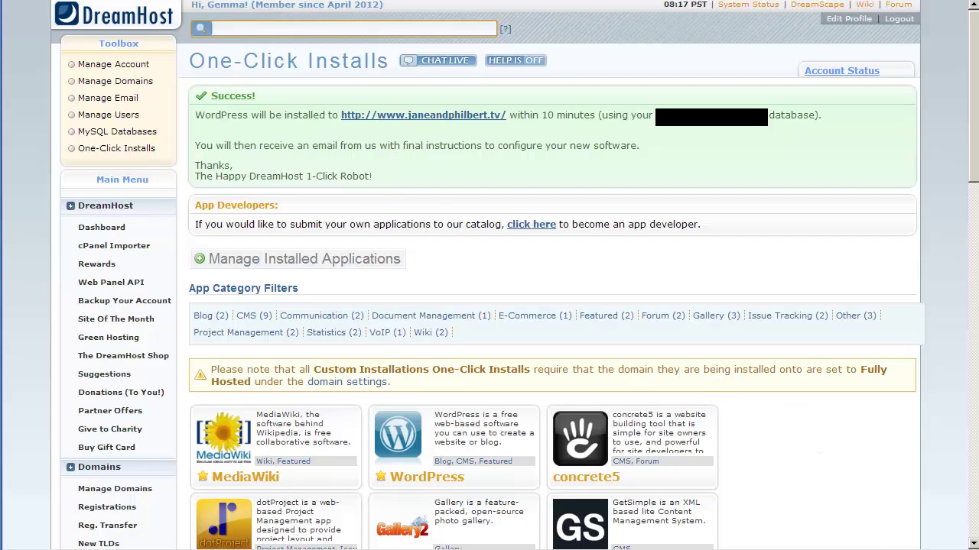
{"action": "key", "text": "alt+Tab"}
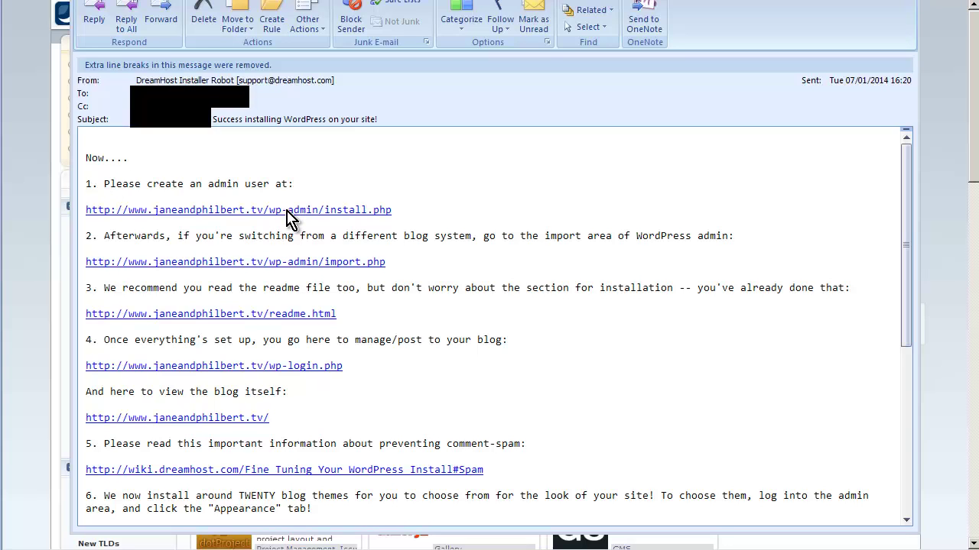
{"action": "left_click", "coordinate": [289, 210]}
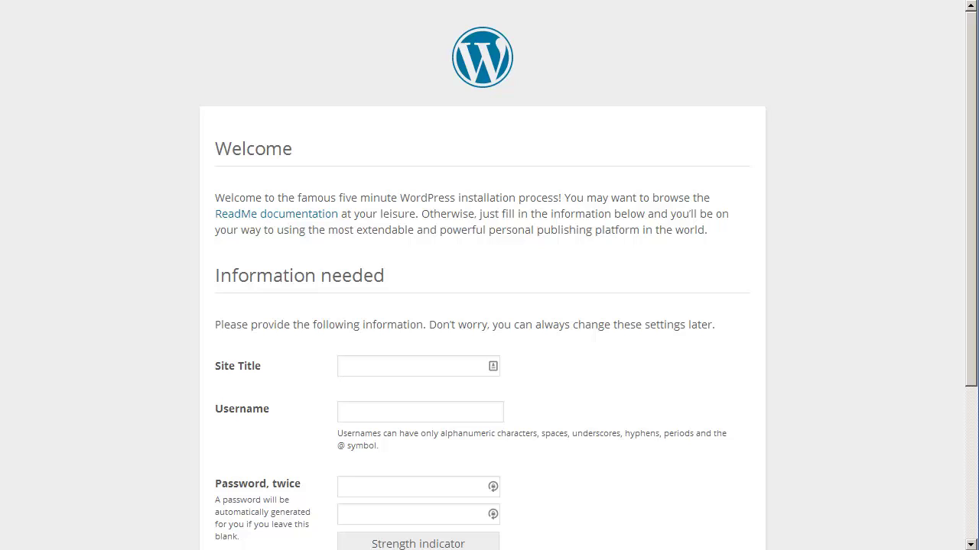
Enter the placeholder site title 'fdsfdsfsdfdsfds' and the admin username.
{"action": "left_click", "coordinate": [349, 368]}
{"action": "type", "text": "fdsfdsfsdfdsfds"}
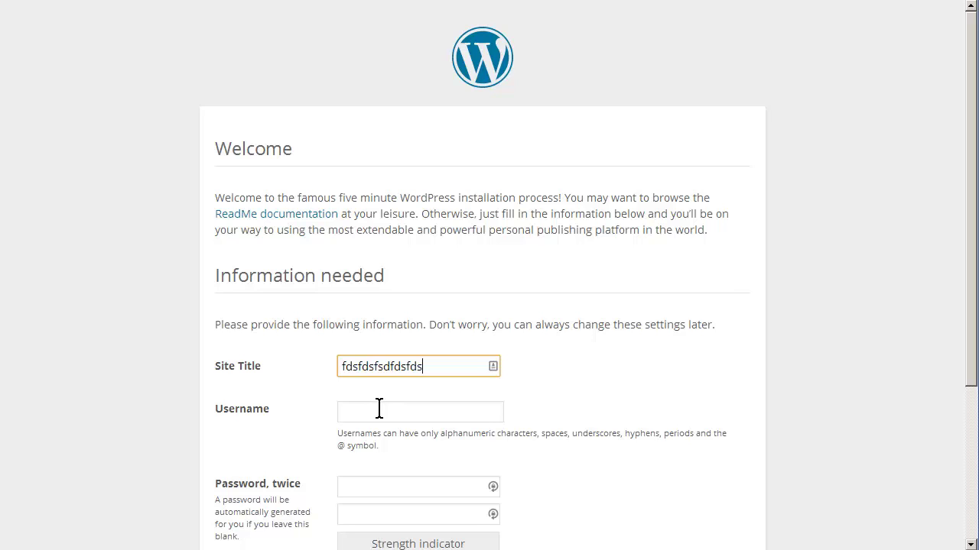
{"action": "left_click", "coordinate": [378, 409]}
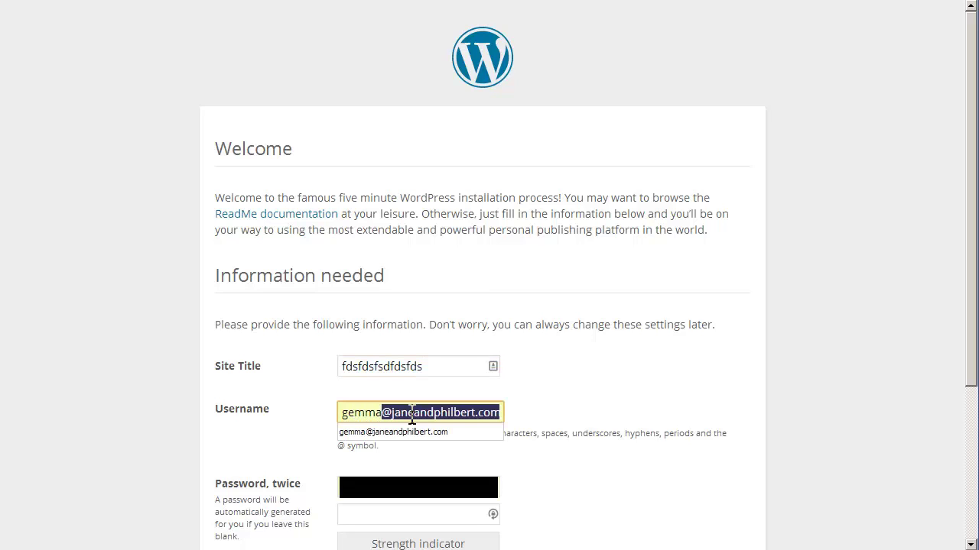
{"action": "left_click", "coordinate": [417, 432]}
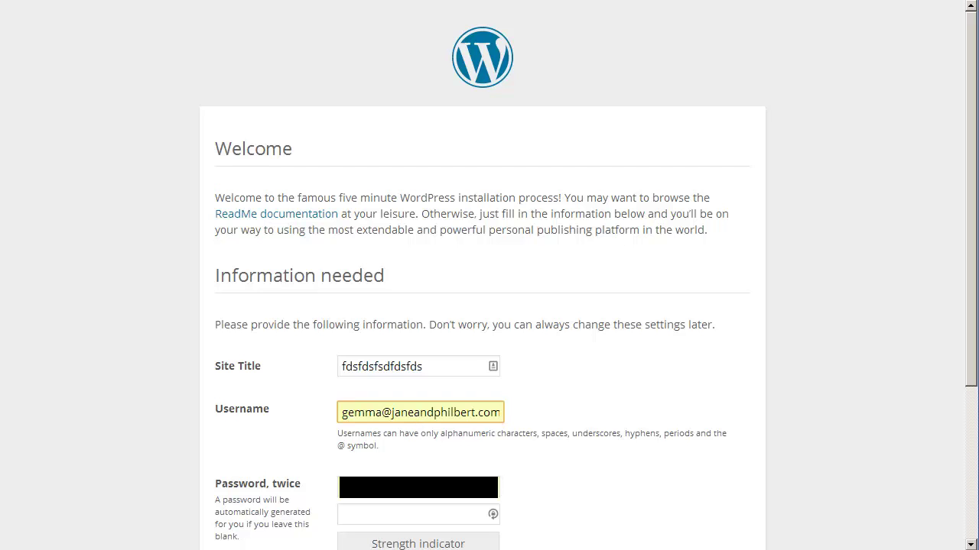
Fill in the admin password and e-mail, disable search engine indexing, and install WordPress.
{"action": "left_click", "coordinate": [289, 488]}
{"action": "scroll", "coordinate": [568, 375], "scroll_direction": "down", "scroll_amount": 3}
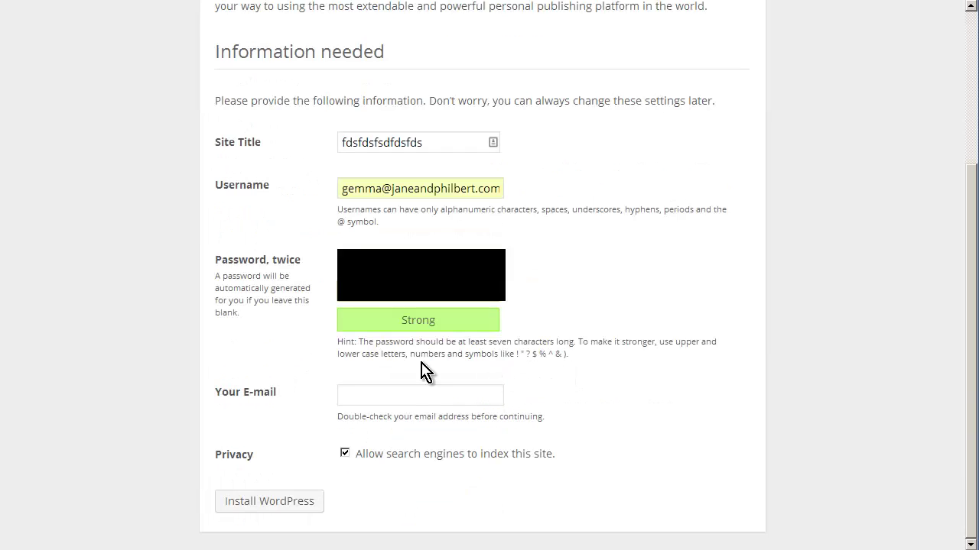
{"action": "left_click", "coordinate": [410, 394]}
{"action": "key", "text": "ctrl+v"}
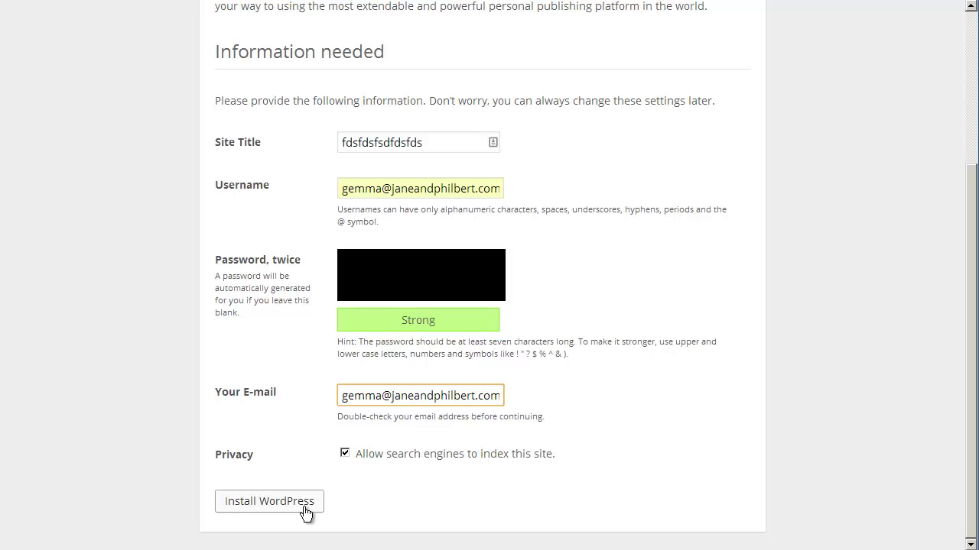
{"action": "left_click", "coordinate": [344, 453]}
{"action": "left_click", "coordinate": [307, 503]}
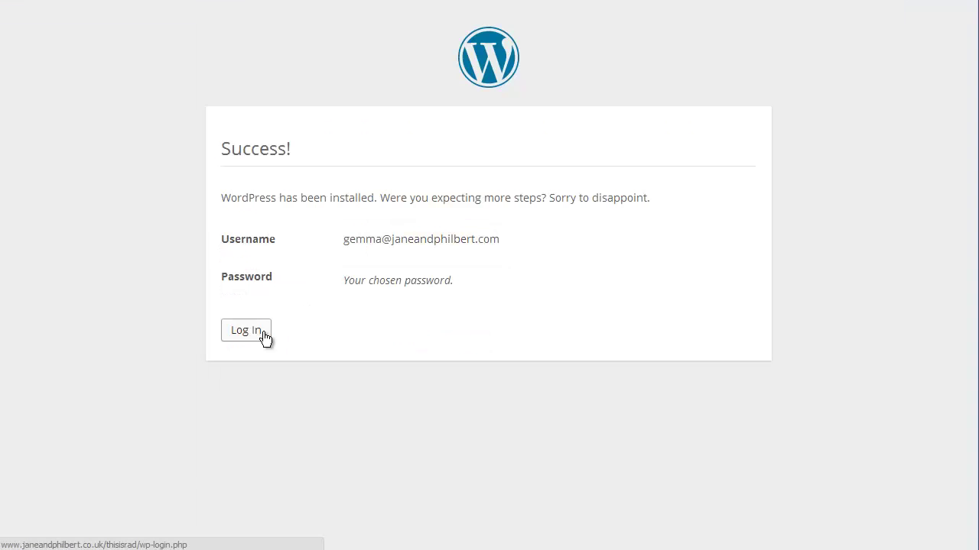
Go from the Success screen to the WordPress login for the new site.
{"action": "left_click", "coordinate": [246, 330]}
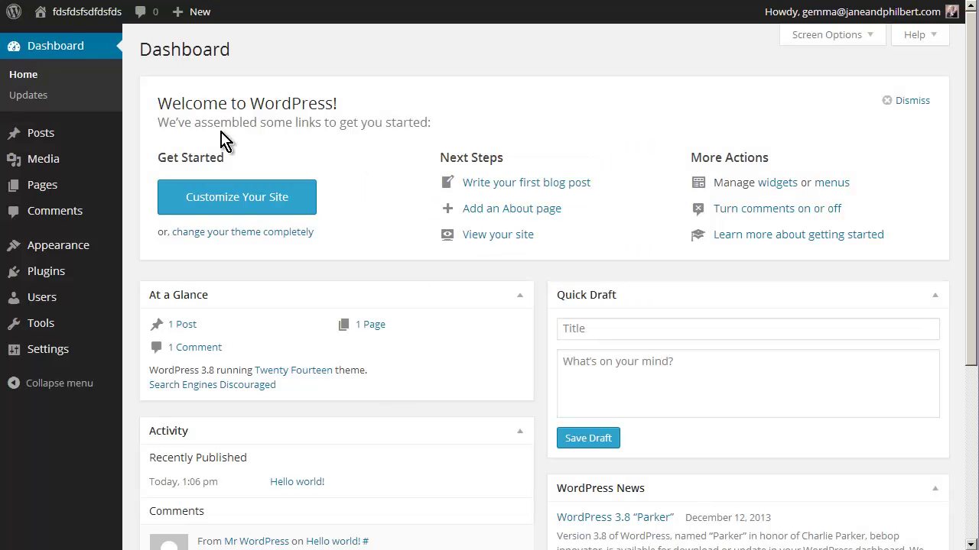
{"action": "mouse_move", "coordinate": [70, 20]}
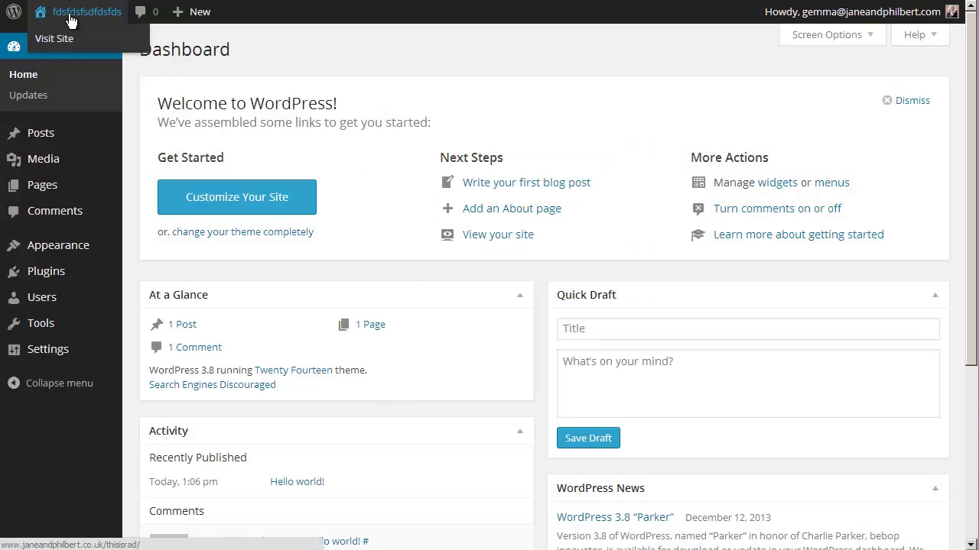